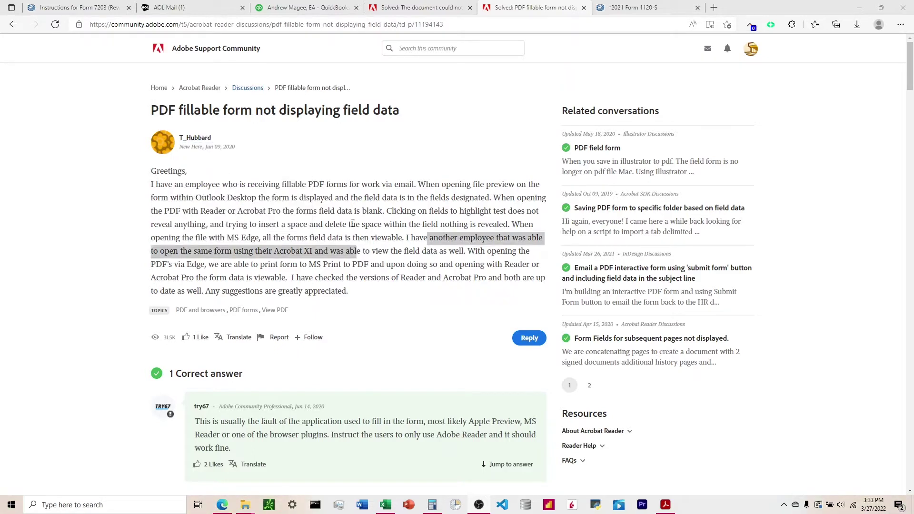
- Highlight the sentences about Reader's blank fields and Edge showing data, then switch to the 2021 Form 1120-S
{"action": "left_click_drag", "start_coordinate": [496, 196], "coordinate": [385, 213]}
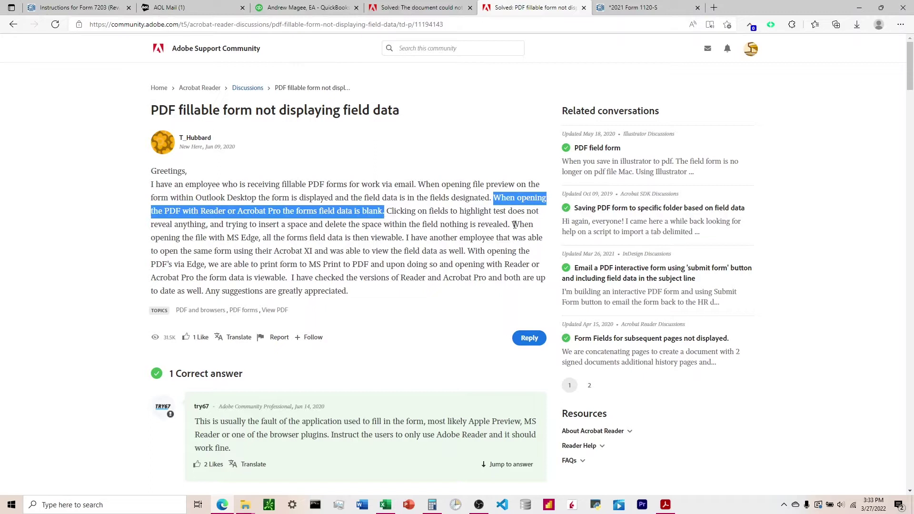
{"action": "left_click_drag", "start_coordinate": [512, 225], "coordinate": [403, 240]}
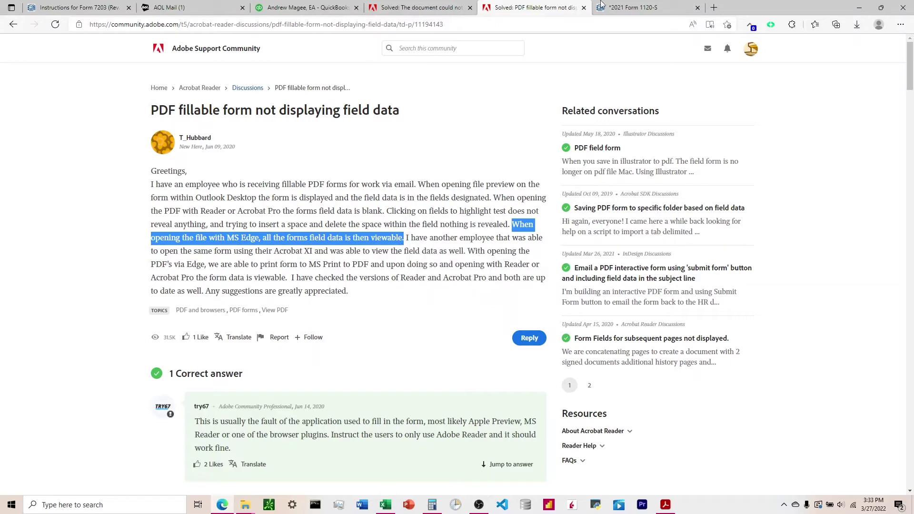
{"action": "left_click", "coordinate": [648, 6]}
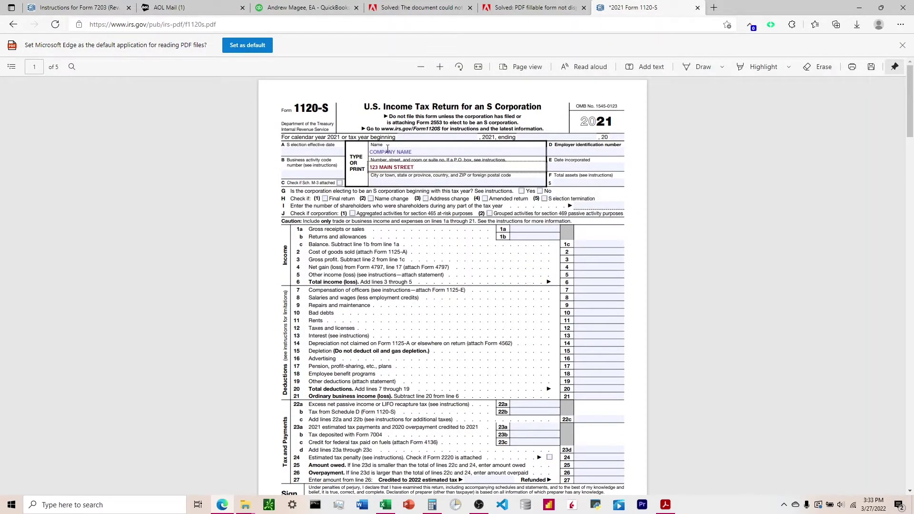
- Enter 554 as the line 7 amount on Form 1120-S
{"action": "left_click", "coordinate": [611, 267]}
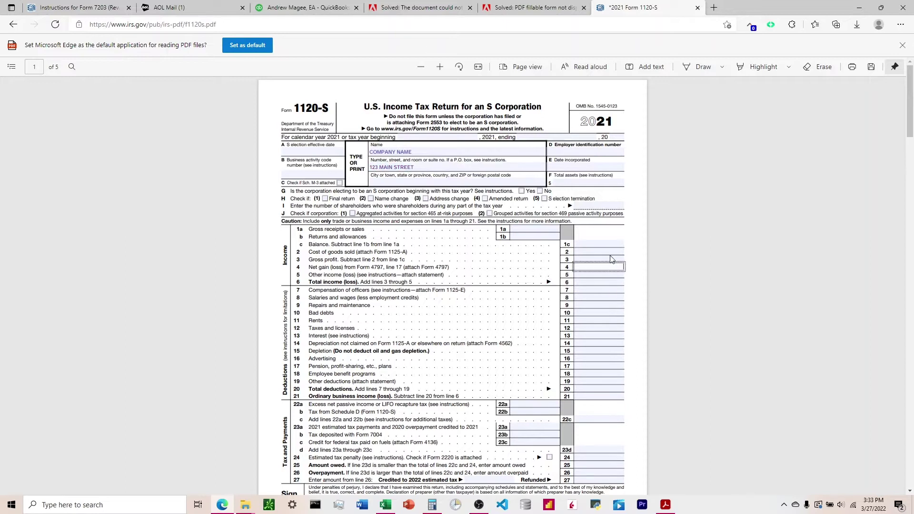
{"action": "left_click", "coordinate": [585, 252]}
{"action": "key", "text": "Tab"}
{"action": "key", "text": "Tab"}
{"action": "key", "text": "Tab"}
{"action": "left_click", "coordinate": [614, 267]}
{"action": "left_click", "coordinate": [601, 252]}
{"action": "left_click", "coordinate": [590, 290]}
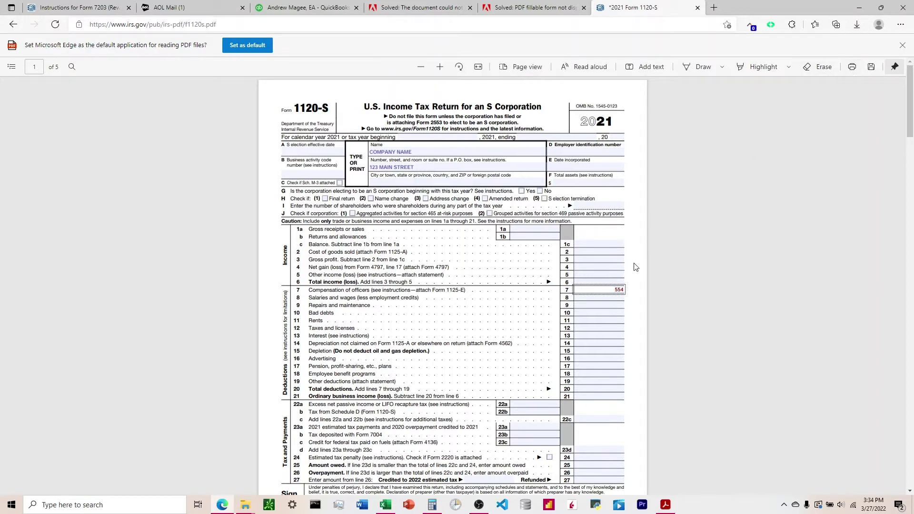
{"action": "left_click", "coordinate": [600, 285]}
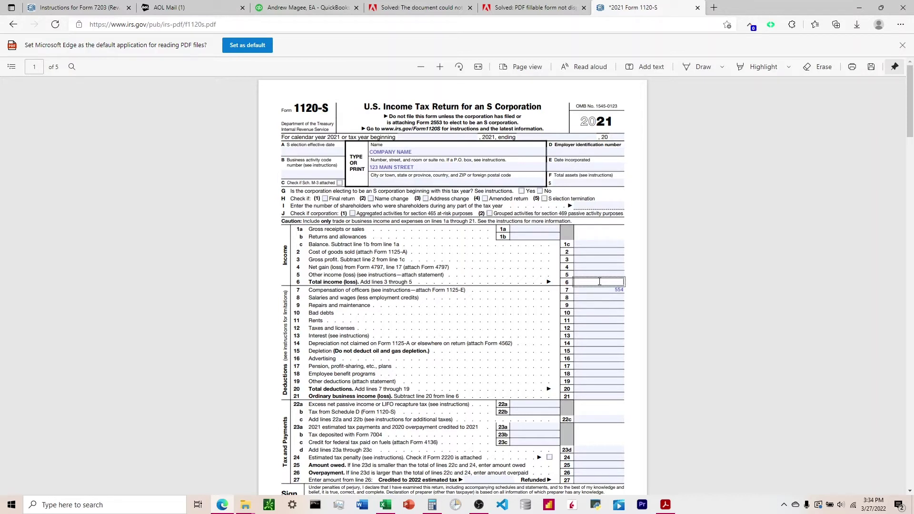
- Step through the income line fields from line 2 down to line 11
{"action": "left_click", "coordinate": [595, 244]}
{"action": "left_click", "coordinate": [584, 251]}
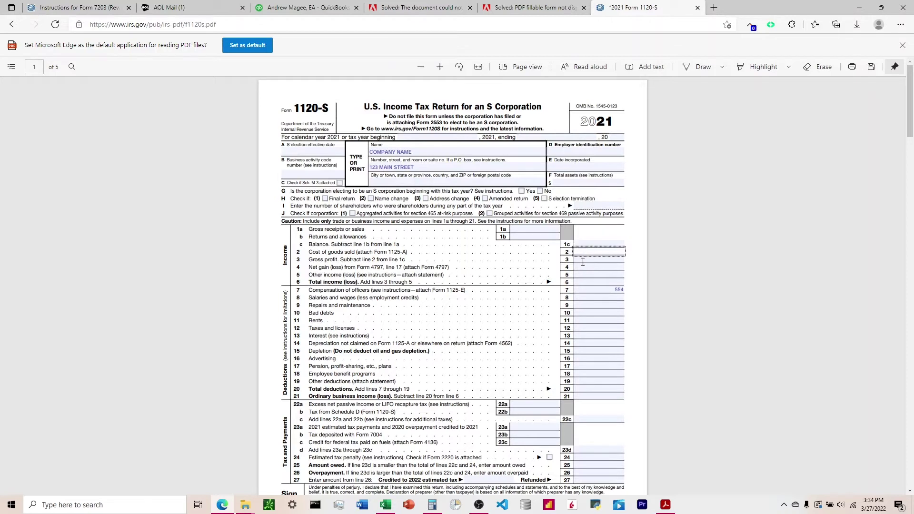
{"action": "left_click", "coordinate": [582, 261]}
{"action": "left_click", "coordinate": [584, 268]}
{"action": "left_click", "coordinate": [584, 275]}
{"action": "left_click", "coordinate": [613, 291]}
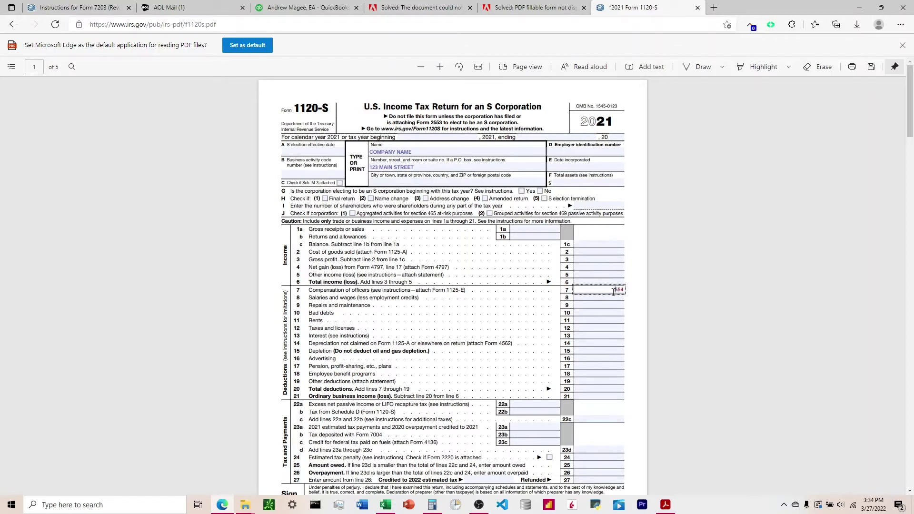
{"action": "left_click", "coordinate": [595, 313]}
{"action": "left_click", "coordinate": [596, 321]}
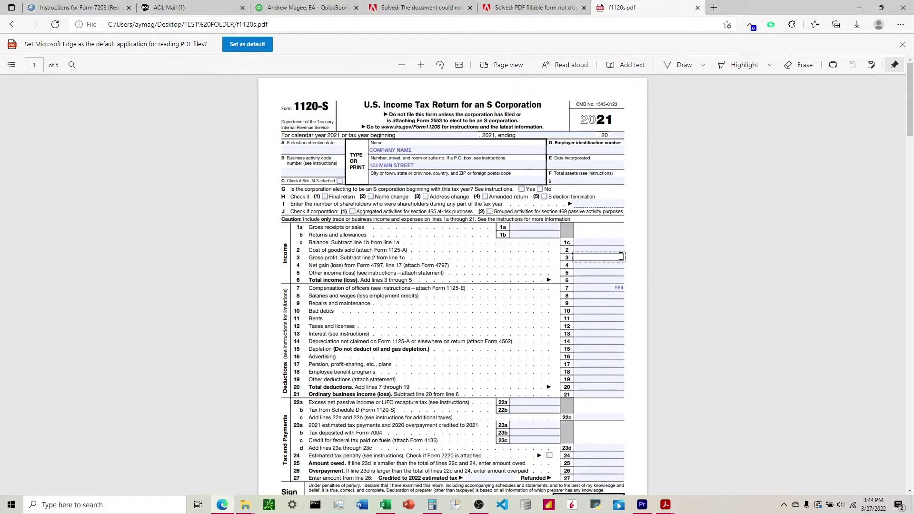
- Save a copy of the filled form as f1120s SAVE AS.pdf in TEST FOLDER
{"action": "left_click", "coordinate": [871, 66]}
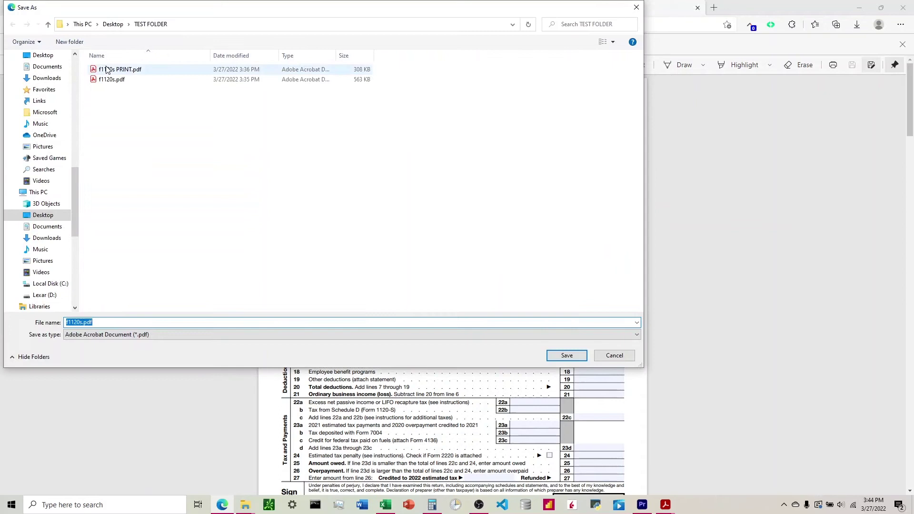
{"action": "left_click", "coordinate": [114, 81]}
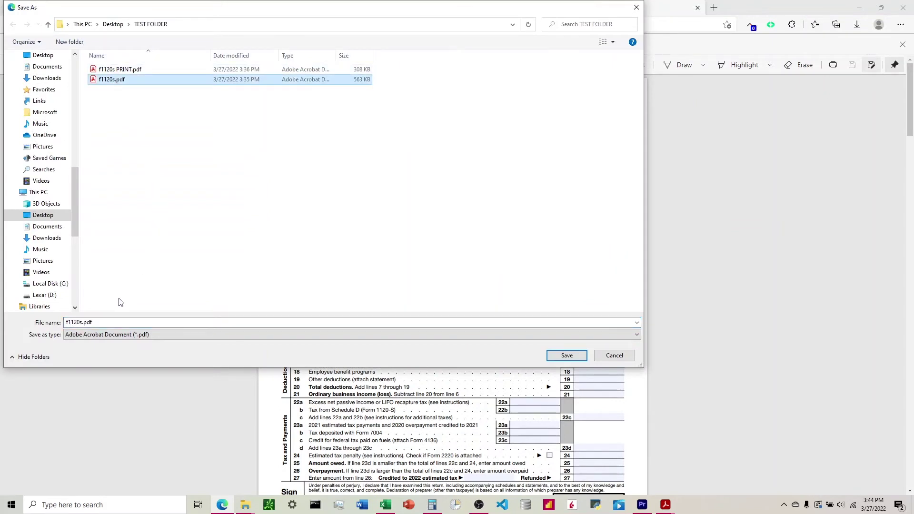
{"action": "double_click", "coordinate": [82, 322]}
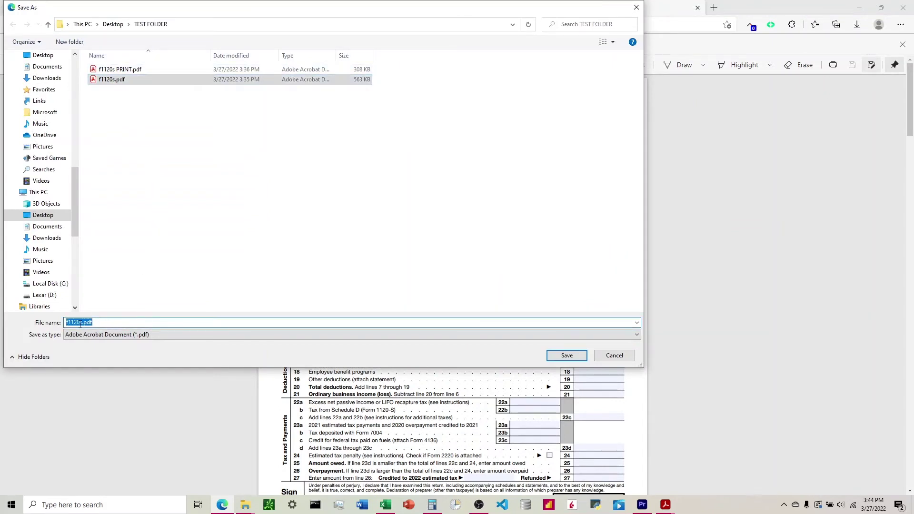
{"action": "left_click", "coordinate": [80, 323]}
{"action": "type", "text": "EDITABLE"}
{"action": "key", "text": "Return"}
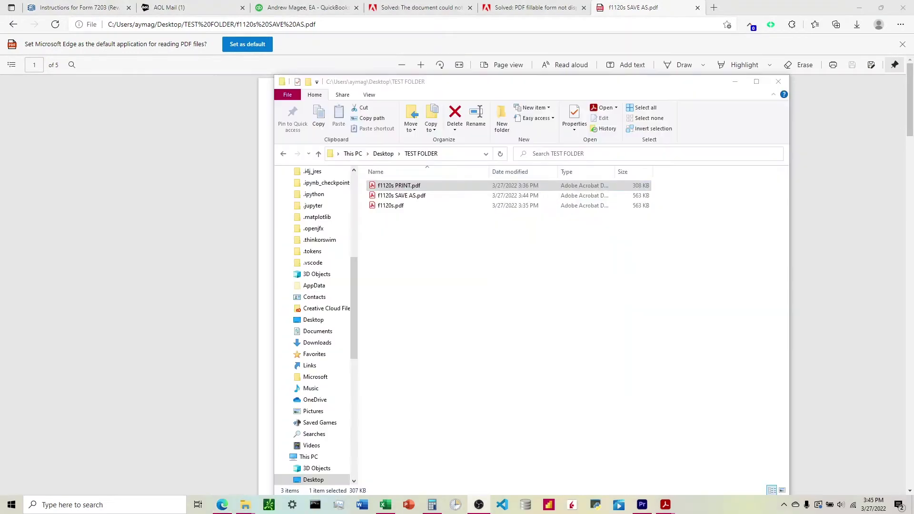
- Open f1120s SAVE AS.pdf from TEST FOLDER in Acrobat and scroll down the form
{"action": "double_click", "coordinate": [399, 195]}
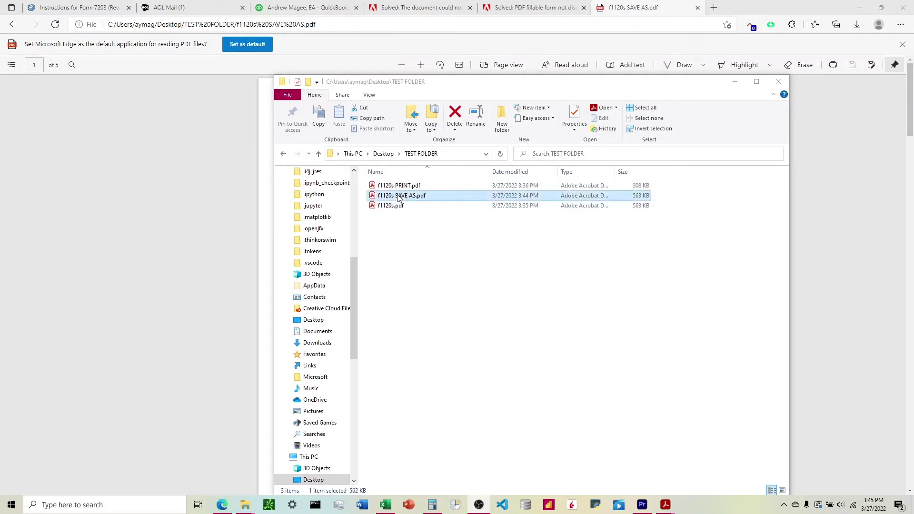
{"action": "scroll", "coordinate": [418, 165], "scroll_direction": "down", "scroll_amount": 2}
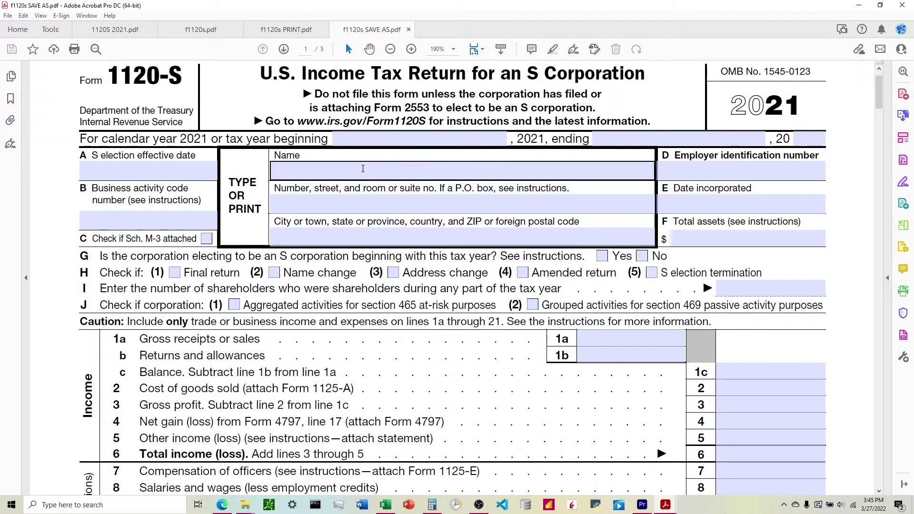
{"action": "scroll", "coordinate": [357, 107], "scroll_direction": "down", "scroll_amount": 6}
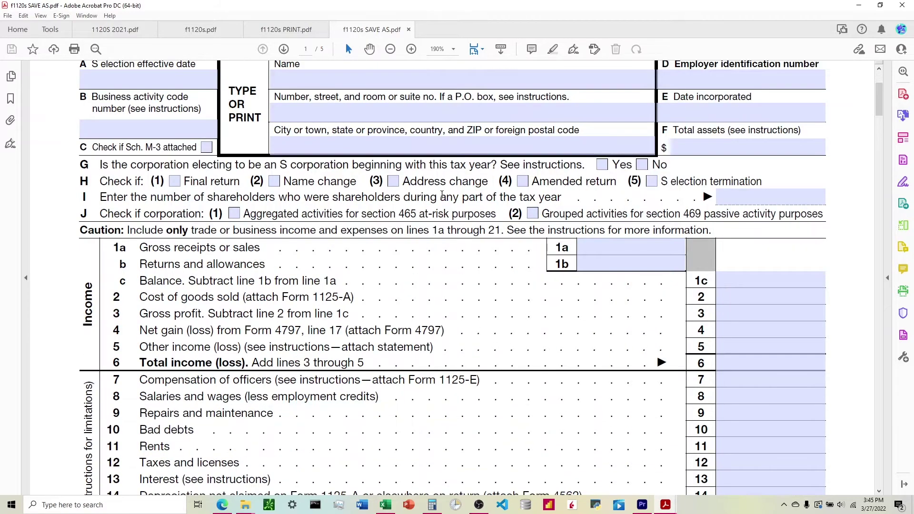
{"action": "scroll", "coordinate": [668, 301], "scroll_direction": "up", "scroll_amount": 8}
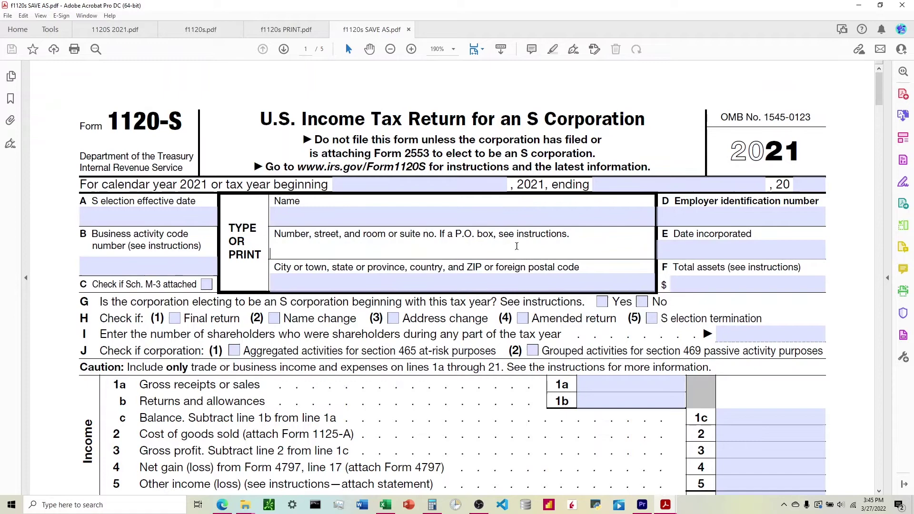
{"action": "left_click", "coordinate": [460, 218]}
{"action": "scroll", "coordinate": [461, 217], "scroll_direction": "down", "scroll_amount": 7}
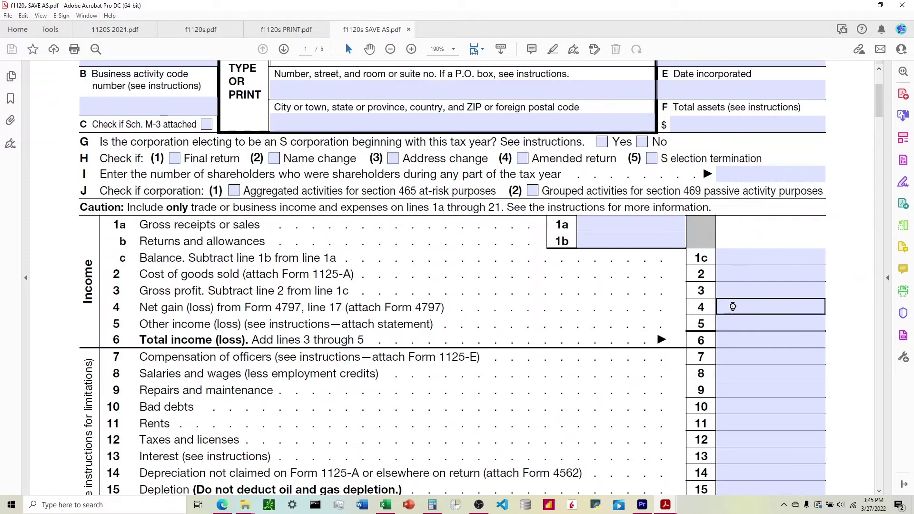
{"action": "left_click", "coordinate": [789, 303]}
{"action": "scroll", "coordinate": [788, 304], "scroll_direction": "down", "scroll_amount": 5}
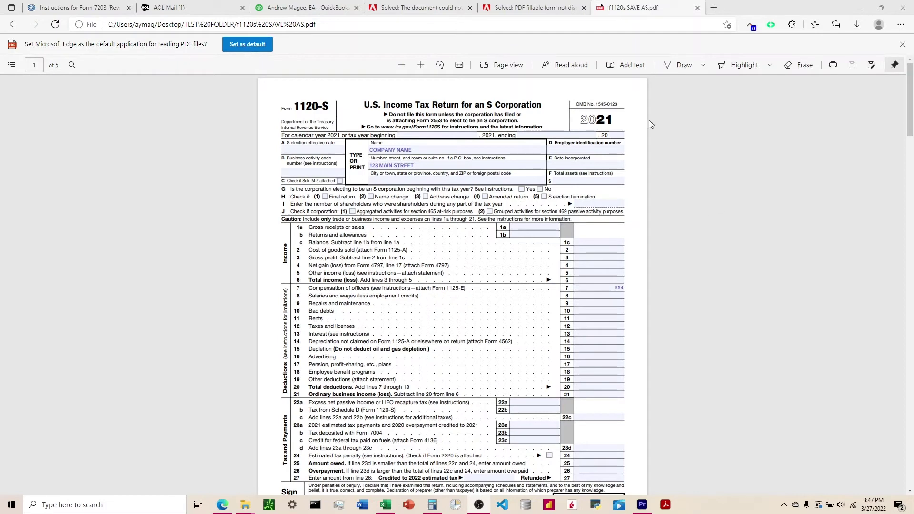
- Print the filled form with Save as PDF to a file named f1120s PRINT.pdf
{"action": "left_click", "coordinate": [837, 83]}
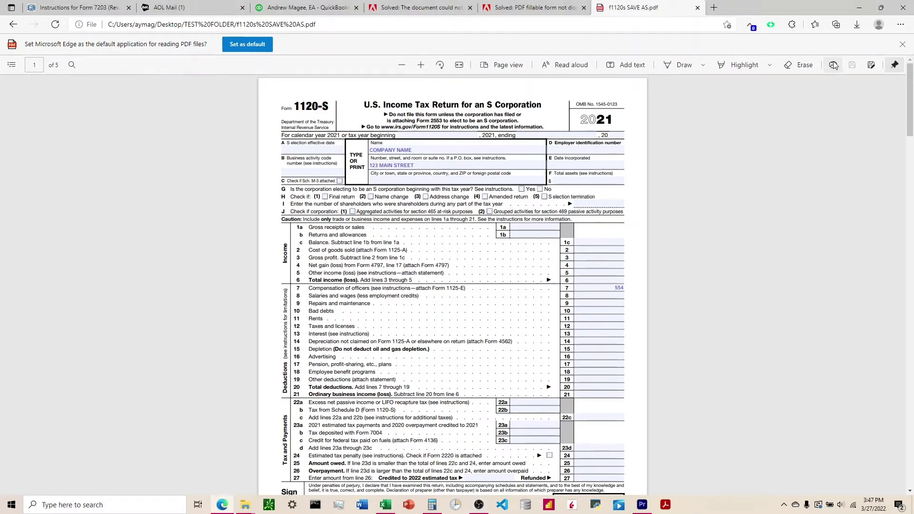
{"action": "left_click", "coordinate": [833, 67]}
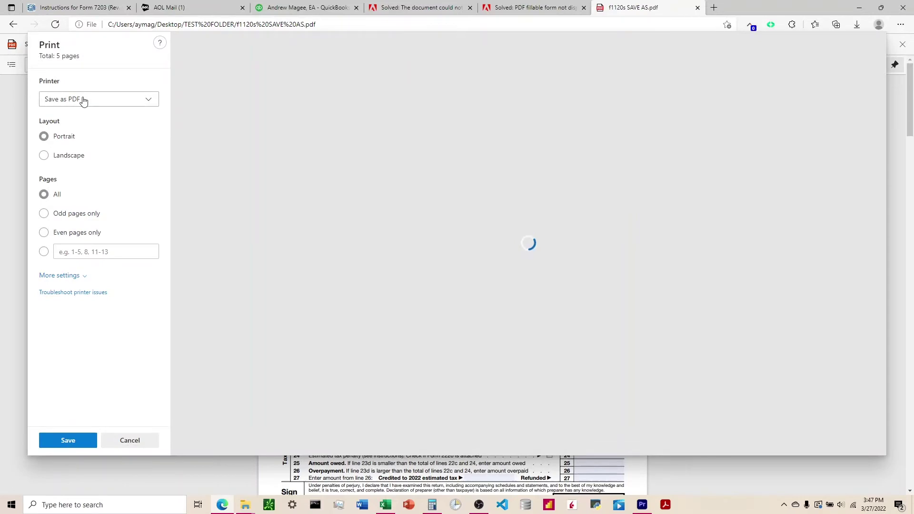
{"action": "left_click", "coordinate": [83, 100]}
{"action": "left_click", "coordinate": [75, 116]}
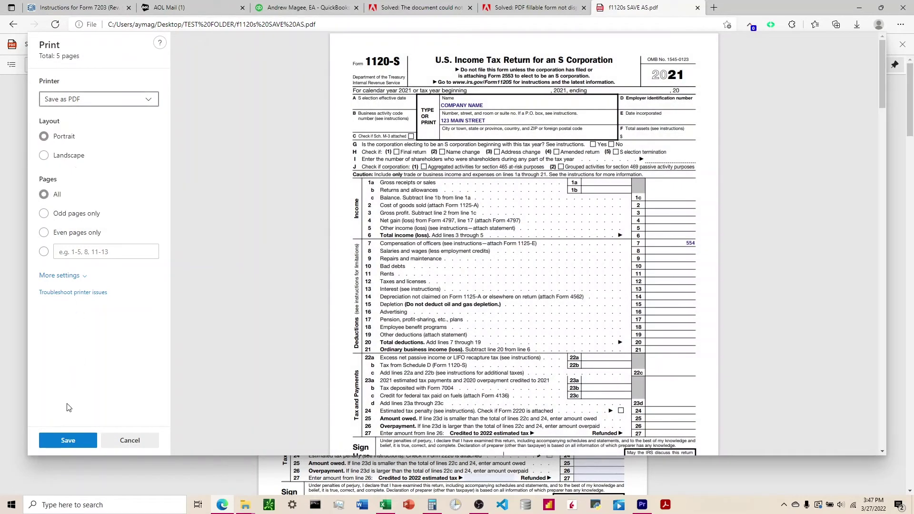
{"action": "left_click", "coordinate": [70, 443]}
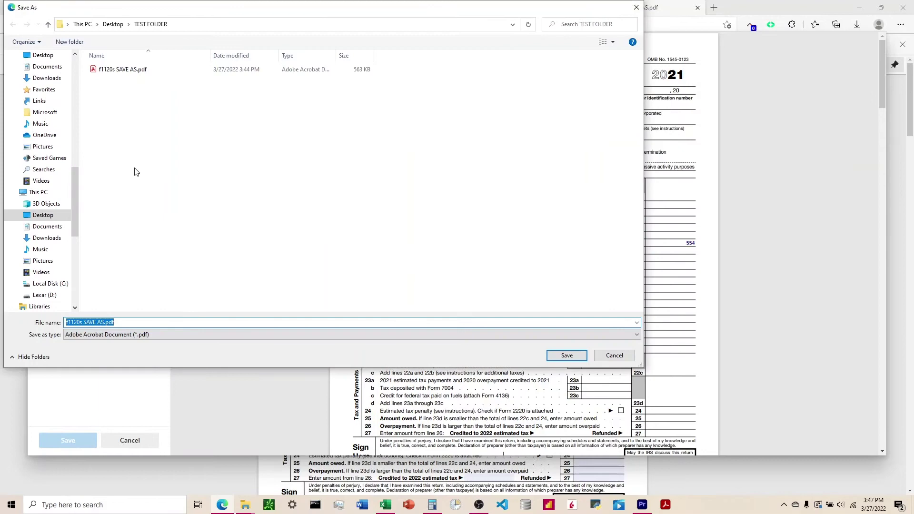
{"action": "left_click", "coordinate": [109, 322]}
{"action": "key", "text": "BackSpace"}
{"action": "key", "text": "BackSpace"}
{"action": "key", "text": "BackSpace"}
{"action": "key", "text": "BackSpace"}
{"action": "key", "text": "BackSpace"}
{"action": "key", "text": "BackSpace"}
{"action": "key", "text": "BackSpace"}
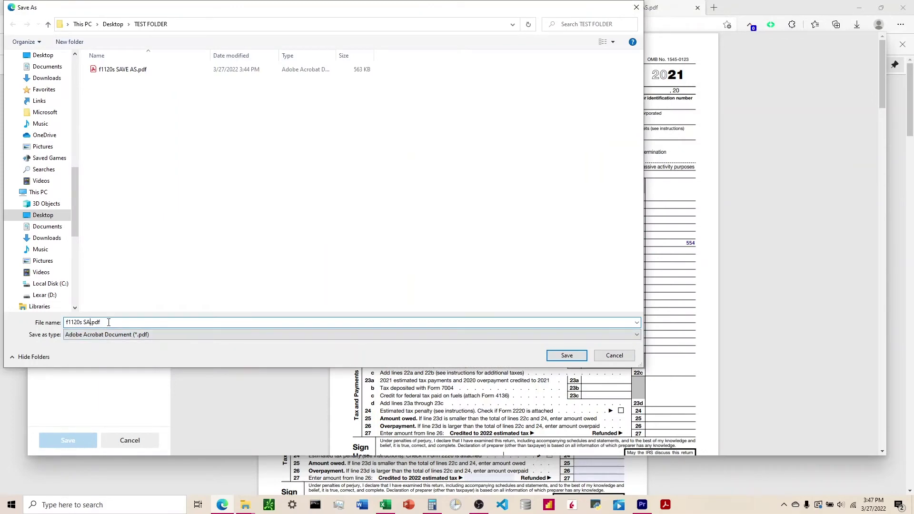
{"action": "type", "text": "PRINT"}
{"action": "key", "text": "Return"}
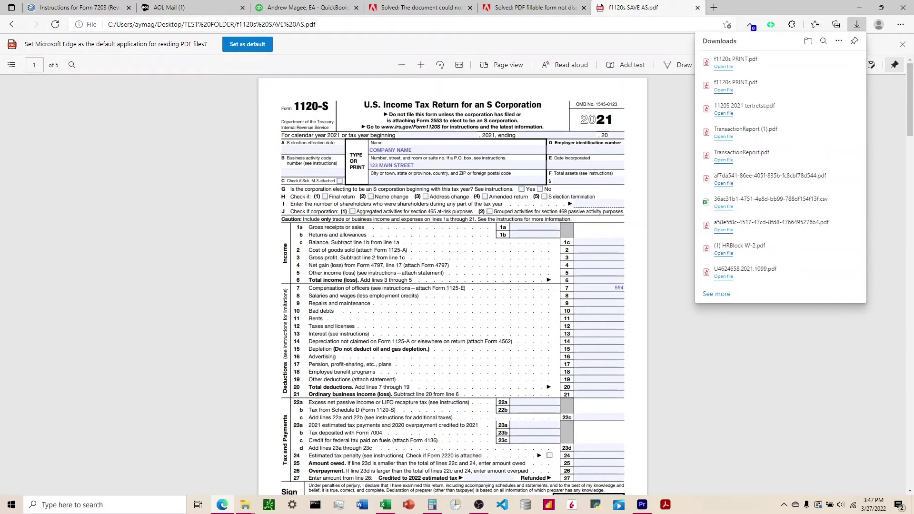
- Open f1120s PRINT.pdf from the TEST FOLDER window
{"action": "mouse_move", "coordinate": [247, 506]}
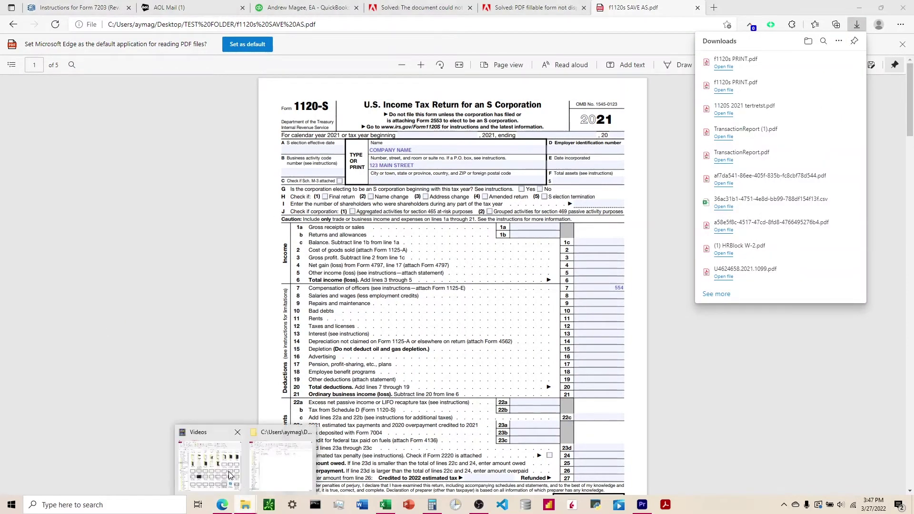
{"action": "left_click", "coordinate": [299, 458]}
{"action": "double_click", "coordinate": [404, 186]}
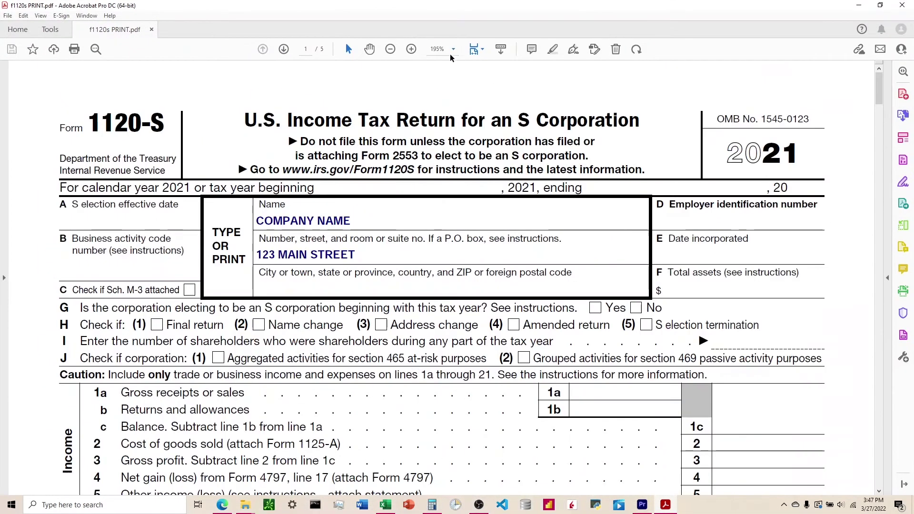
- Scroll up and down through the printed 1120-S form to review it
{"action": "scroll", "coordinate": [375, 220], "scroll_direction": "down", "scroll_amount": 6}
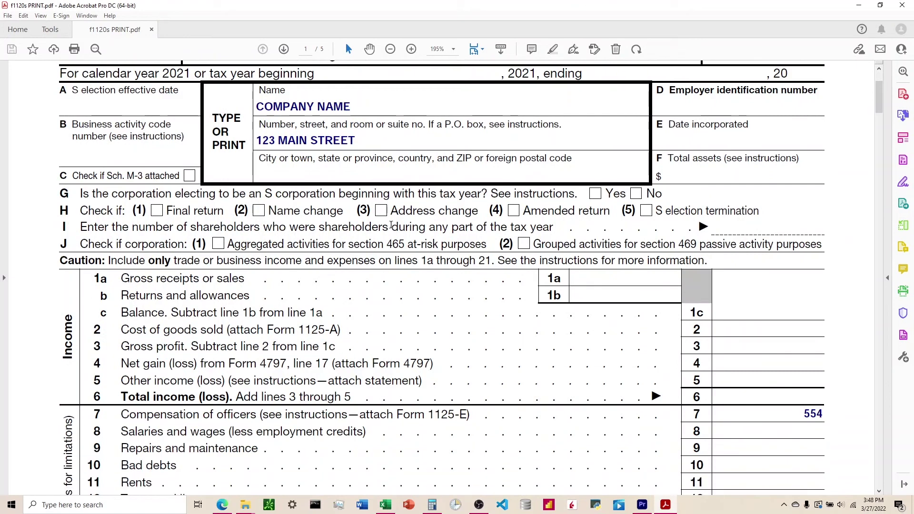
{"action": "scroll", "coordinate": [391, 225], "scroll_direction": "up", "scroll_amount": 5}
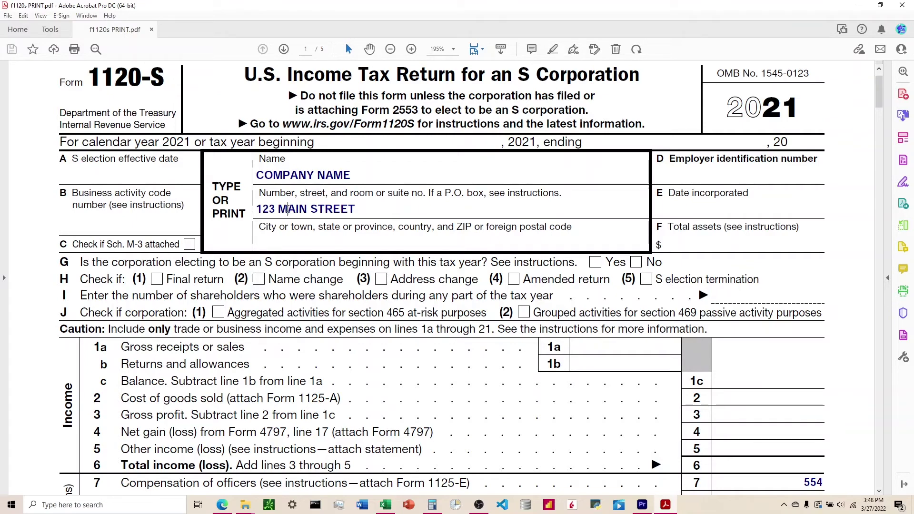
{"action": "scroll", "coordinate": [287, 210], "scroll_direction": "down", "scroll_amount": 4}
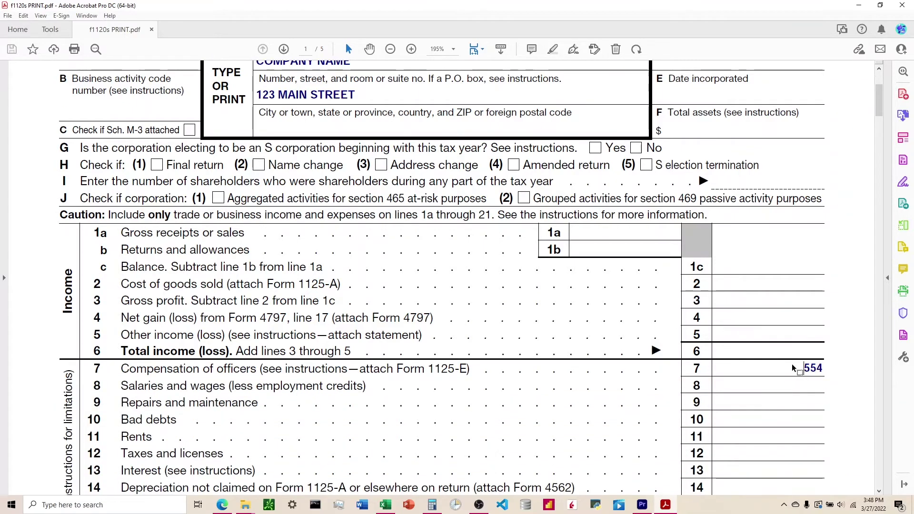
{"action": "scroll", "coordinate": [794, 368], "scroll_direction": "up", "scroll_amount": 5}
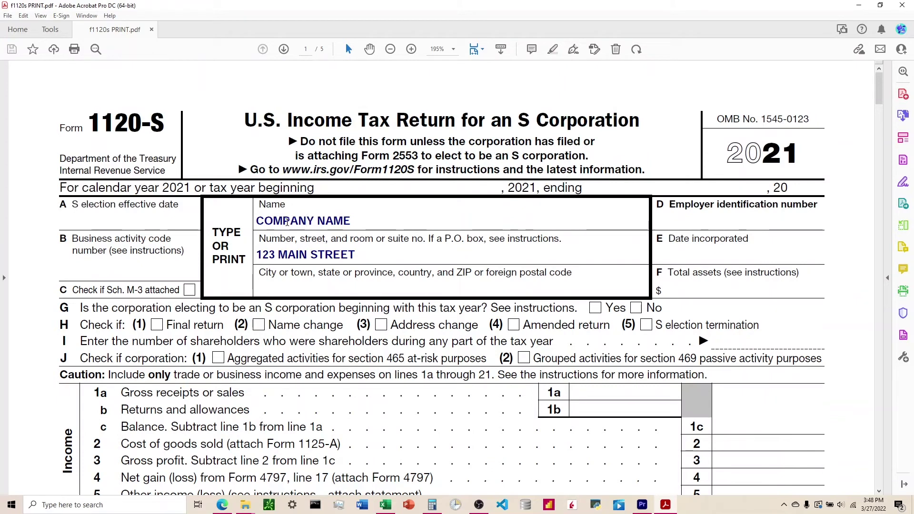
- Try placing the cursor inside COMPANY NAME, then bring up Acrobat's full Tools page
{"action": "left_click", "coordinate": [287, 222]}
{"action": "key", "text": "Escape"}
{"action": "left_click", "coordinate": [307, 221]}
{"action": "left_click", "coordinate": [334, 220]}
{"action": "scroll", "coordinate": [362, 228], "scroll_direction": "down", "scroll_amount": 3}
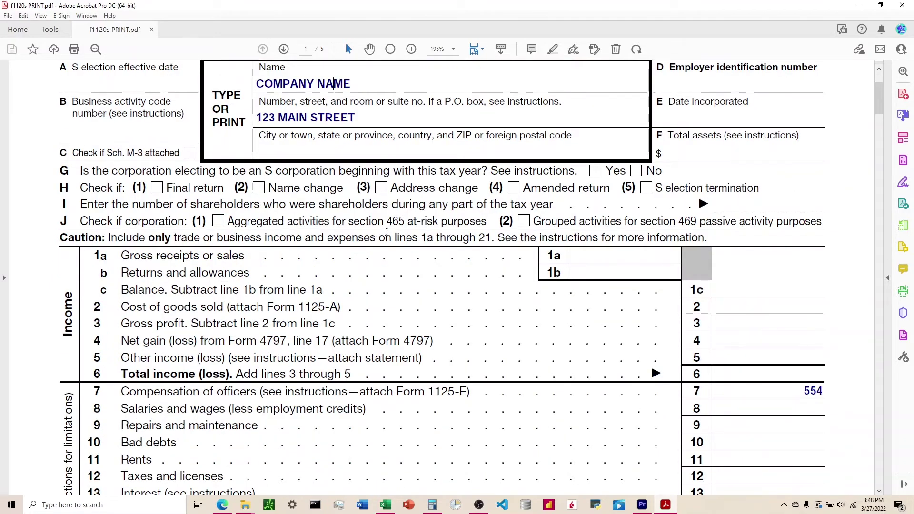
{"action": "left_click", "coordinate": [904, 360]}
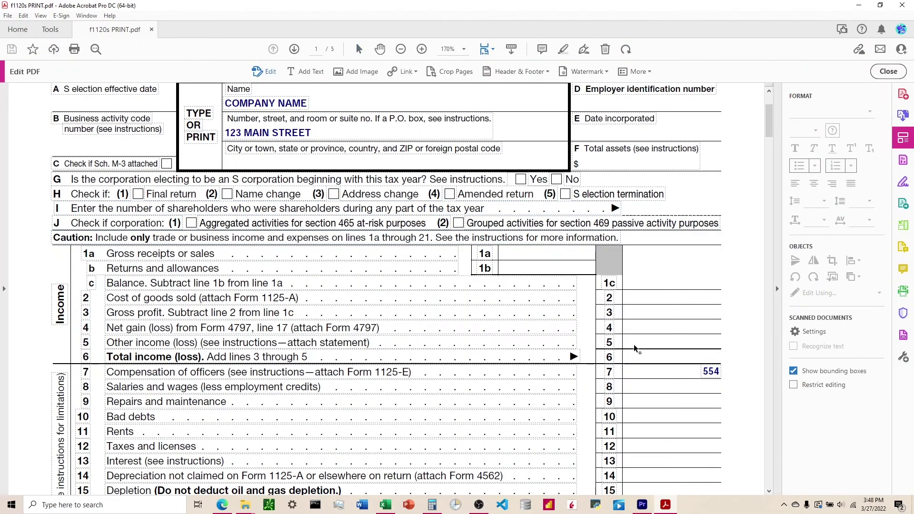
- Edit the COMPANY NAME text so it reads COMPANYNAME
{"action": "scroll", "coordinate": [333, 223], "scroll_direction": "up", "scroll_amount": 2}
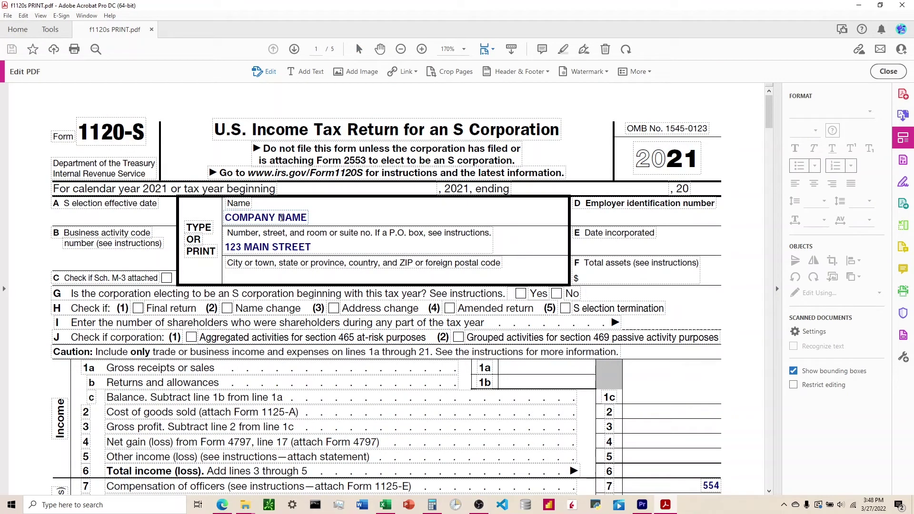
{"action": "left_click", "coordinate": [284, 218]}
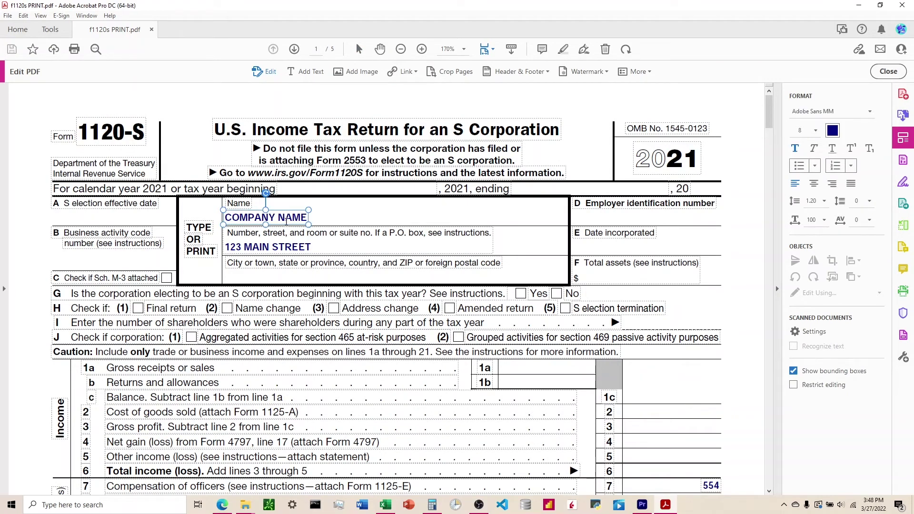
{"action": "key", "text": "BackSpace"}
{"action": "key", "text": "BackSpace"}
{"action": "key", "text": "BackSpace"}
{"action": "key", "text": "BackSpace"}
{"action": "key", "text": "BackSpace"}
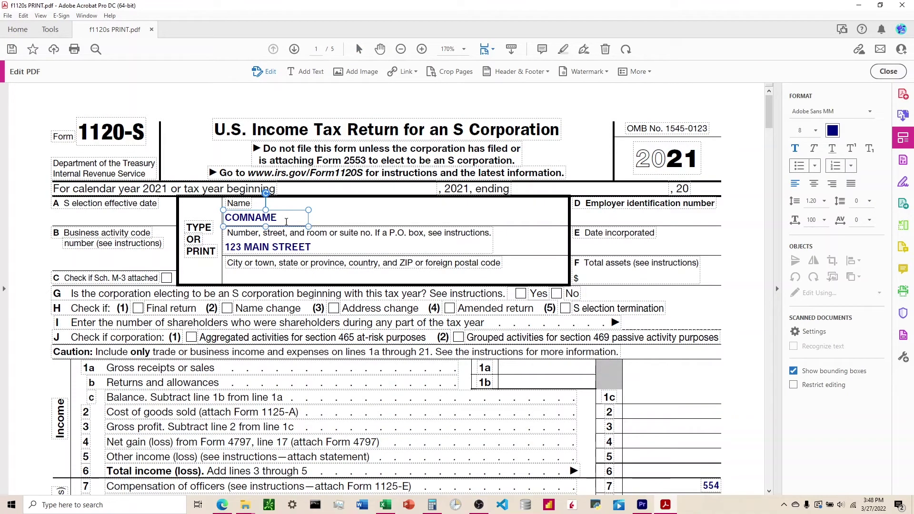
{"action": "type", "text": "PANY"}
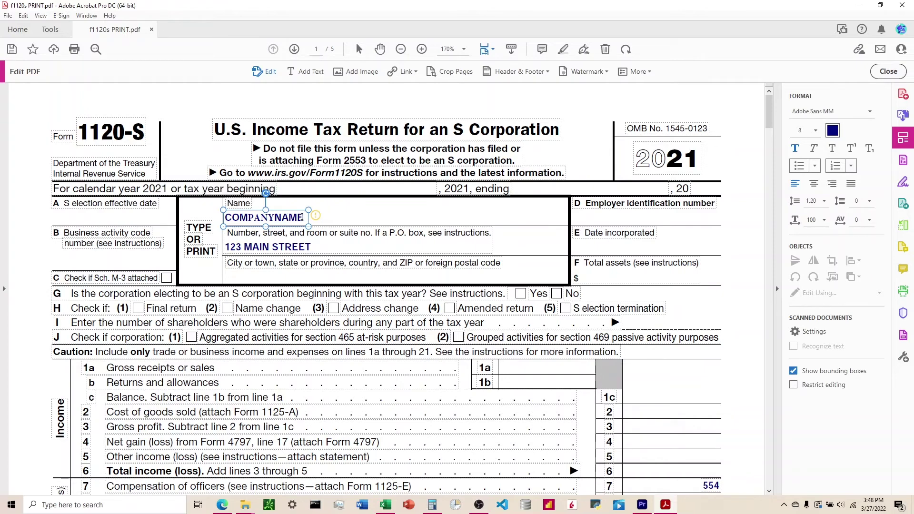
- Scroll down the form and select the 554 amount on line 7
{"action": "scroll", "coordinate": [301, 217], "scroll_direction": "down", "scroll_amount": 2}
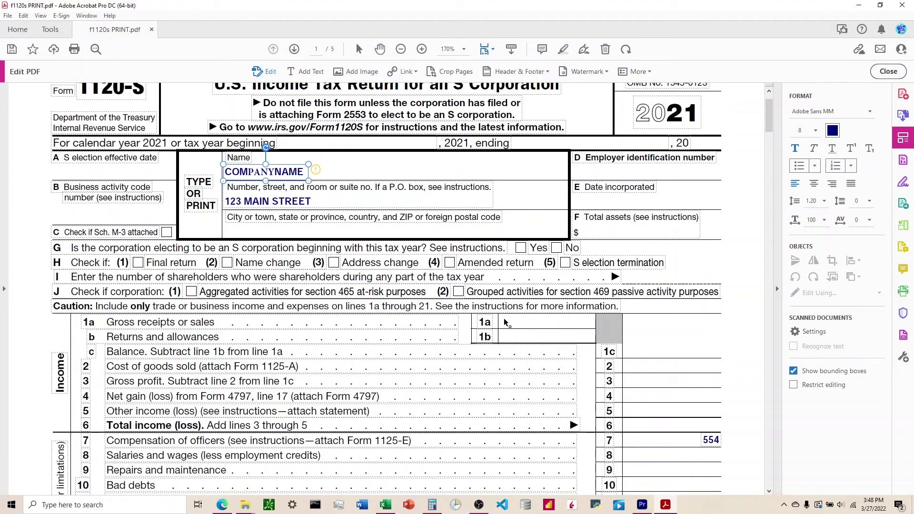
{"action": "scroll", "coordinate": [712, 434], "scroll_direction": "down", "scroll_amount": 2}
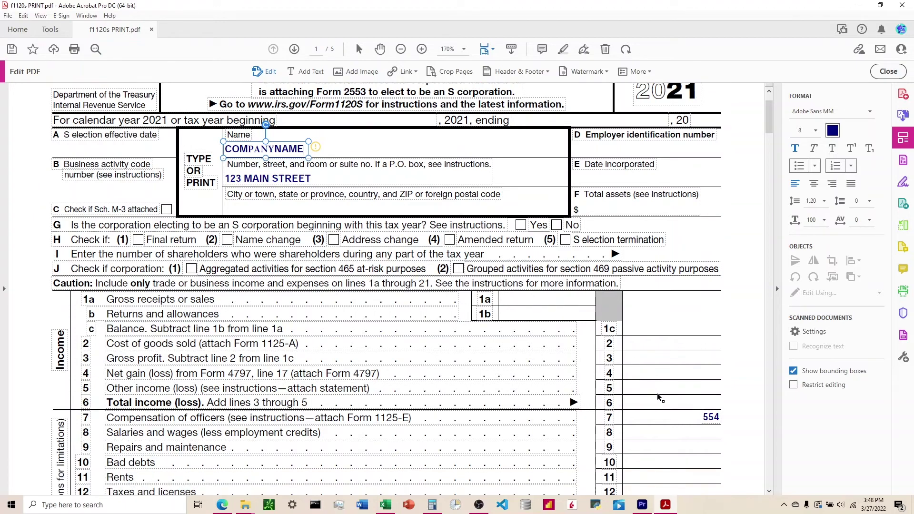
{"action": "left_click", "coordinate": [715, 392]}
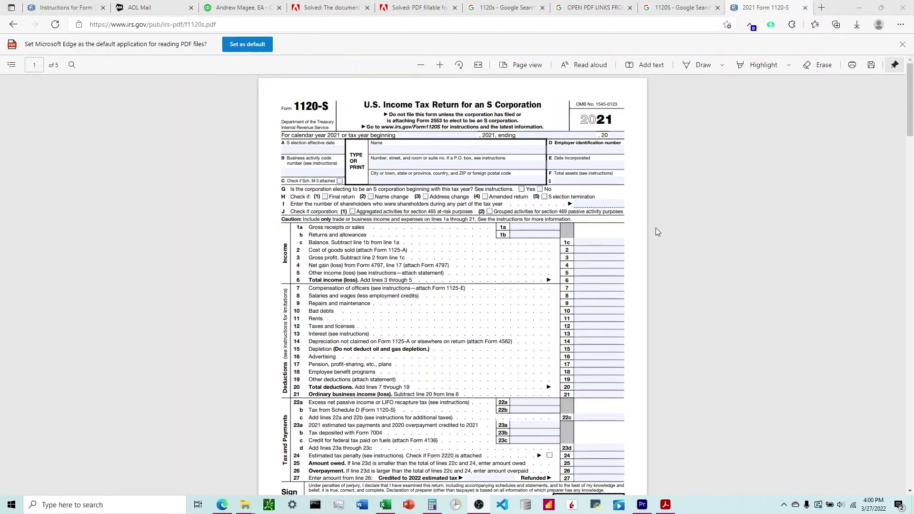
- Go back to the 1120S results and turn on Always download PDF files in Edge's PDF settings
{"action": "left_click", "coordinate": [13, 24]}
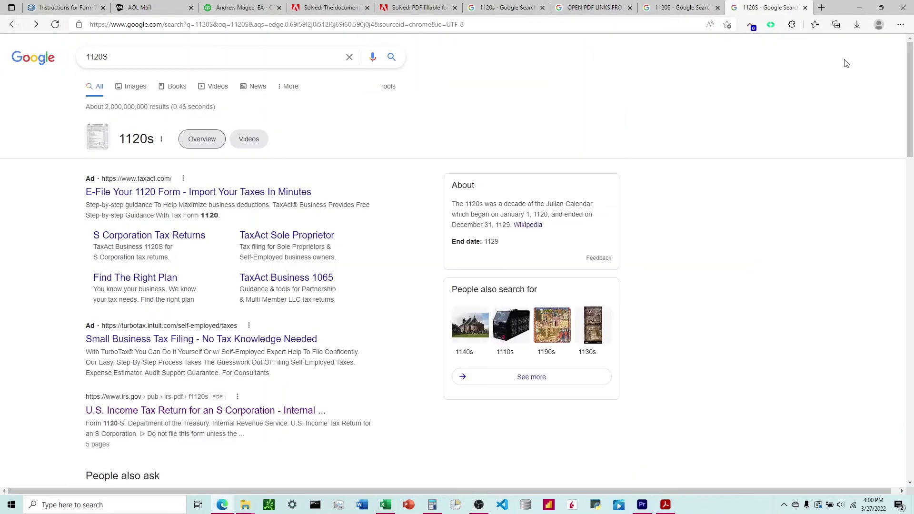
{"action": "left_click", "coordinate": [901, 25]}
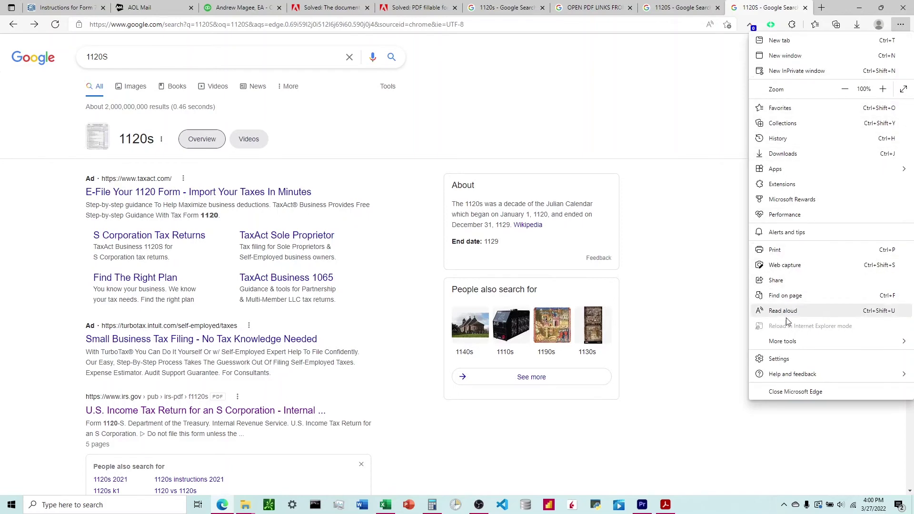
{"action": "left_click", "coordinate": [780, 359]}
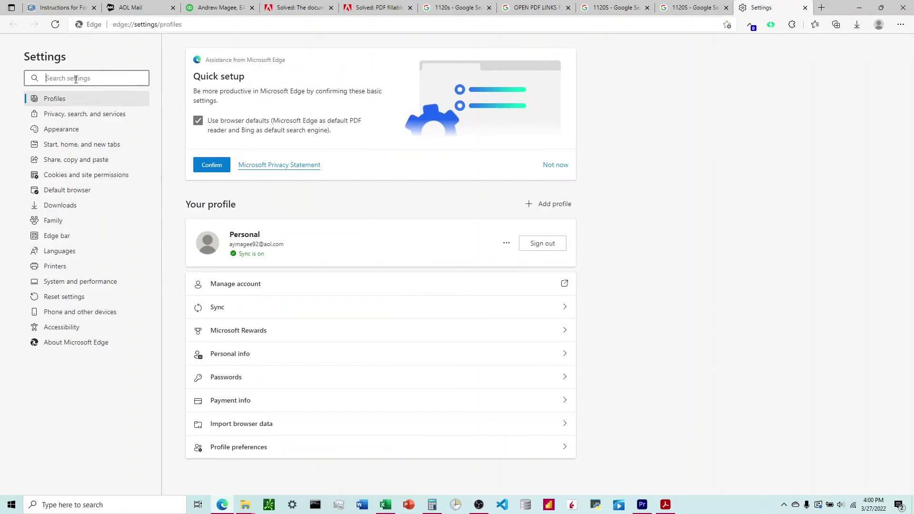
{"action": "type", "text": "PDF"}
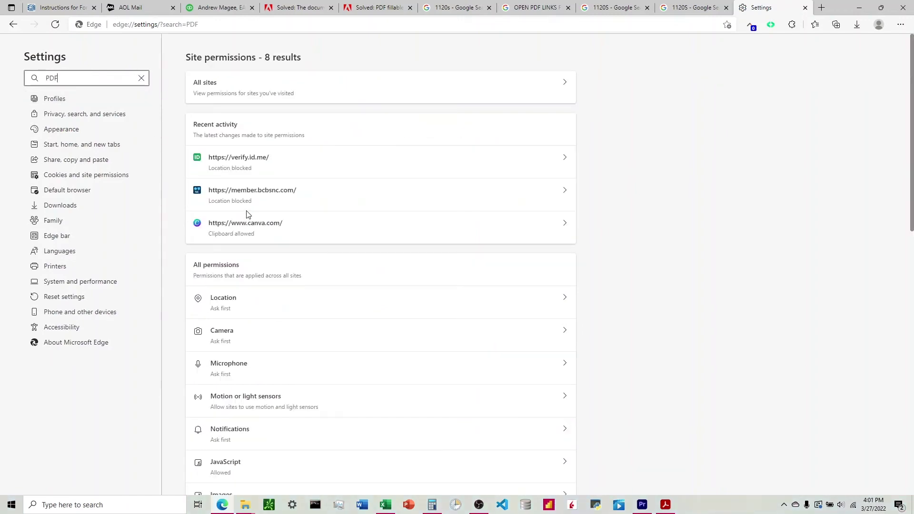
{"action": "scroll", "coordinate": [276, 288], "scroll_direction": "down", "scroll_amount": 12}
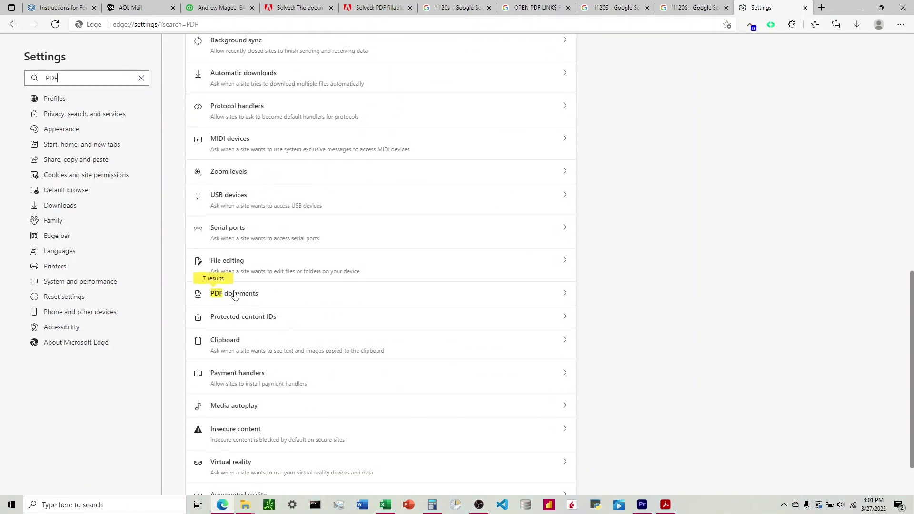
{"action": "left_click", "coordinate": [248, 296]}
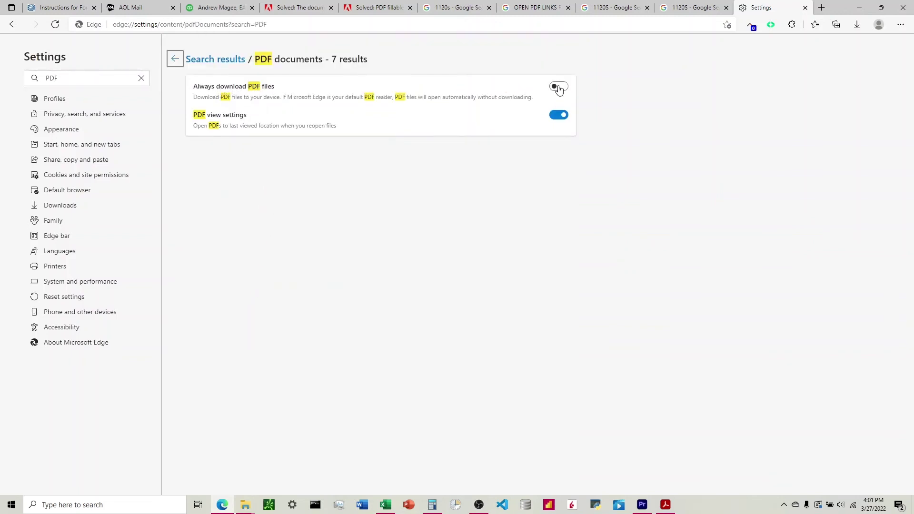
{"action": "left_click", "coordinate": [558, 88]}
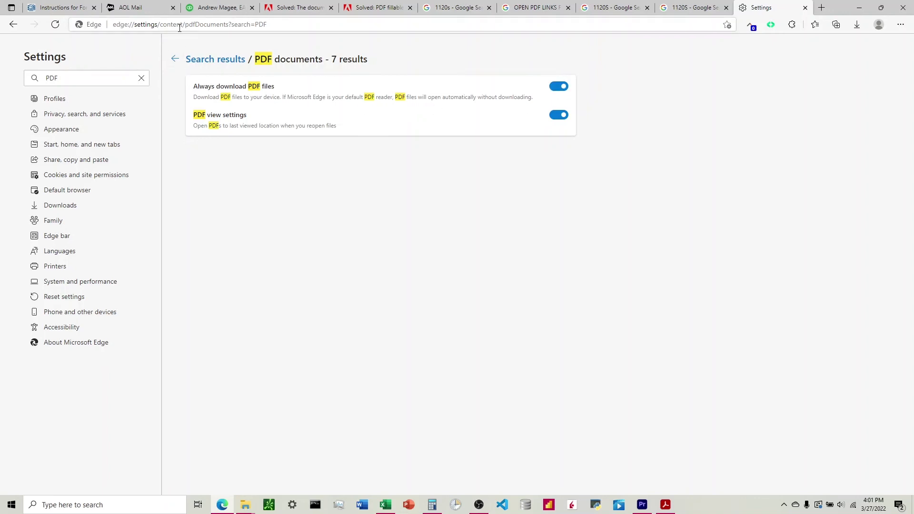
{"action": "left_click", "coordinate": [223, 26]}
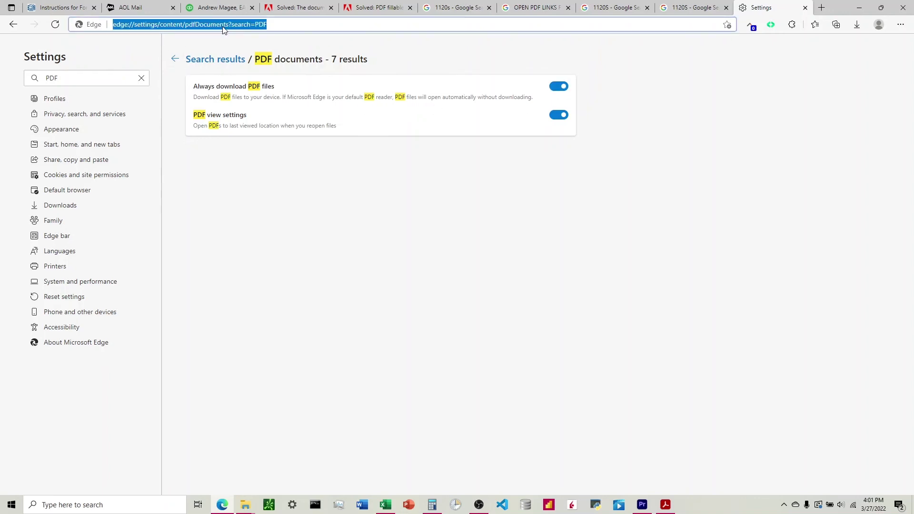
- Search Google for 1120S and download the irs.gov Form 1120-S PDF result
{"action": "type", "text": "google"}
{"action": "key", "text": "Return"}
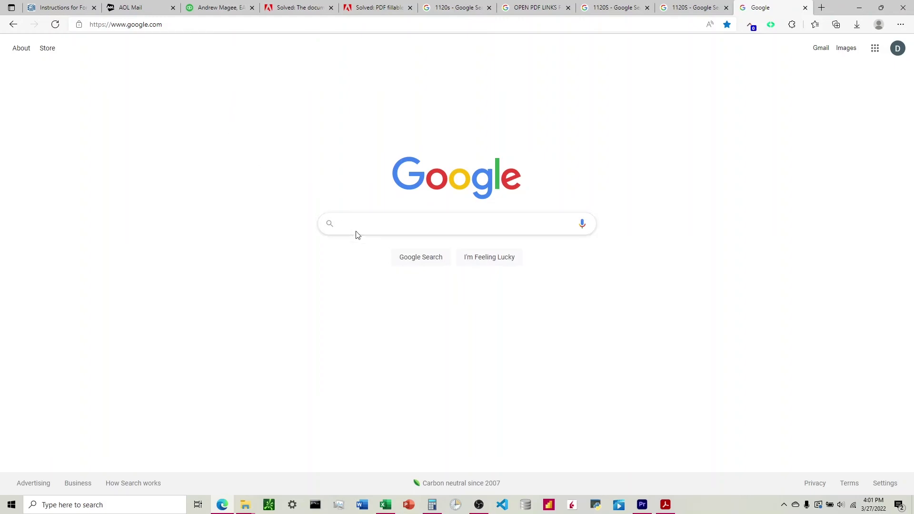
{"action": "left_click", "coordinate": [376, 223]}
{"action": "type", "text": "1120"}
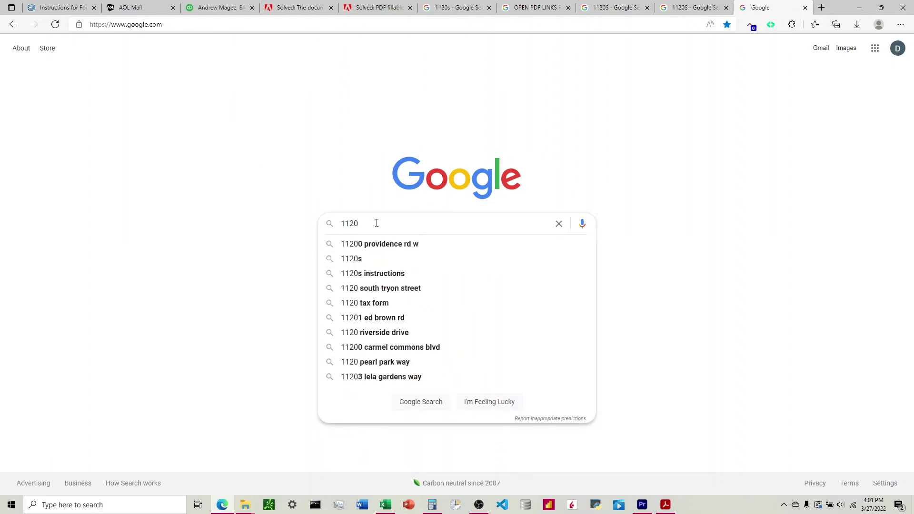
{"action": "type", "text": "S"}
{"action": "key", "text": "Return"}
{"action": "scroll", "coordinate": [266, 257], "scroll_direction": "down", "scroll_amount": 5}
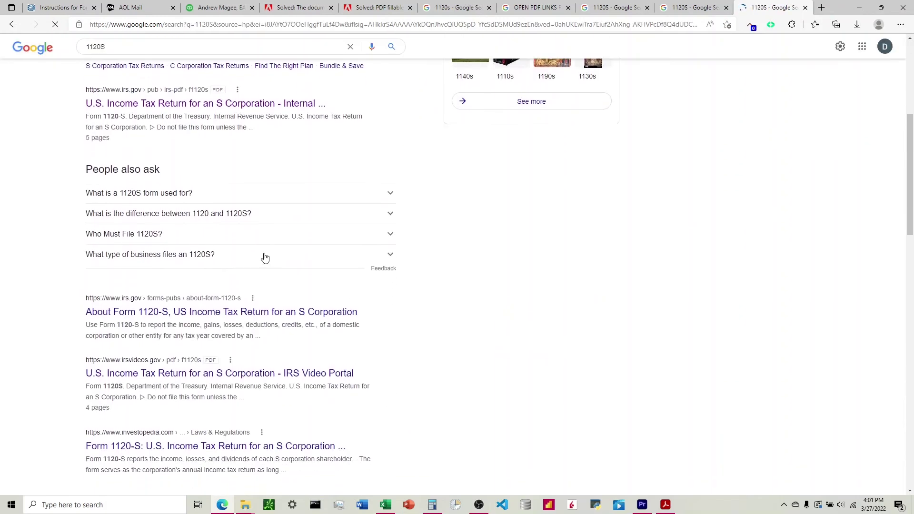
{"action": "scroll", "coordinate": [265, 257], "scroll_direction": "up", "scroll_amount": 3}
{"action": "left_click", "coordinate": [217, 244]}
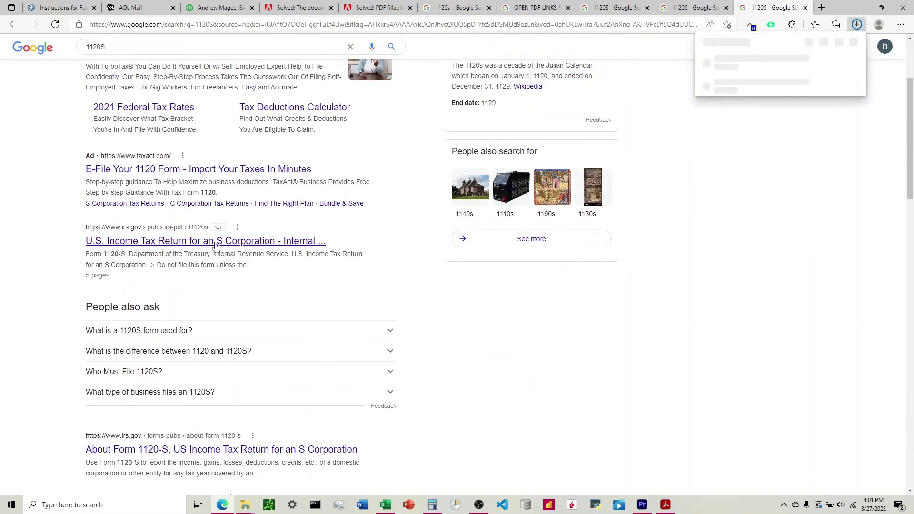